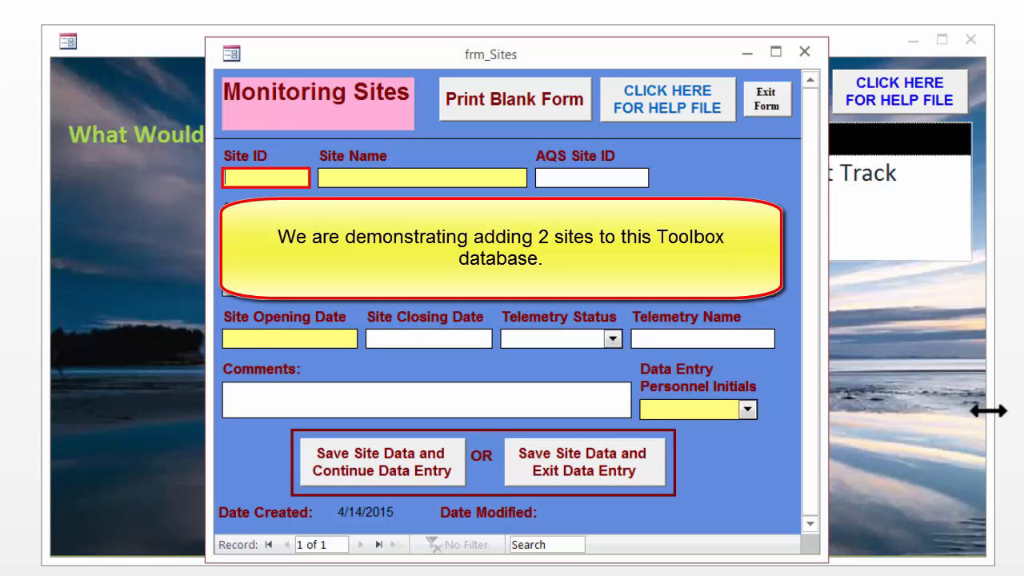
Enter site ID S46 and site name Tribal Air Office in the new site record.
type("S46")
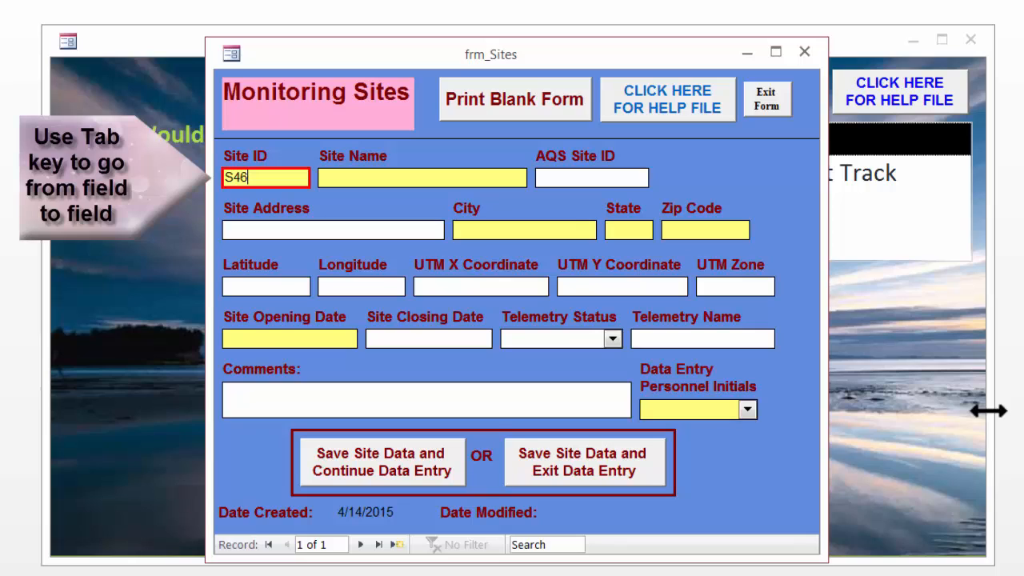
key("Tab")
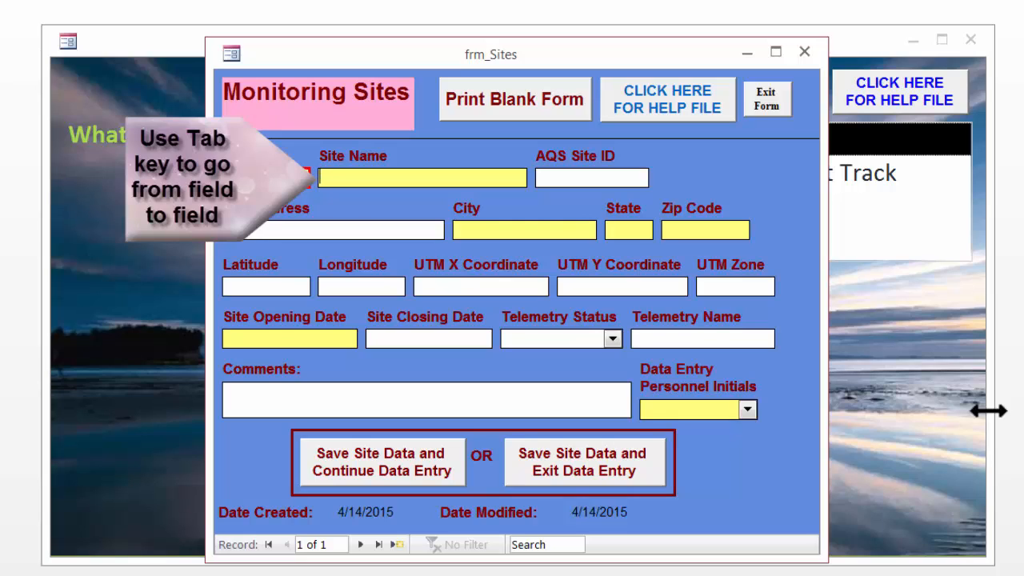
type("Tribal")
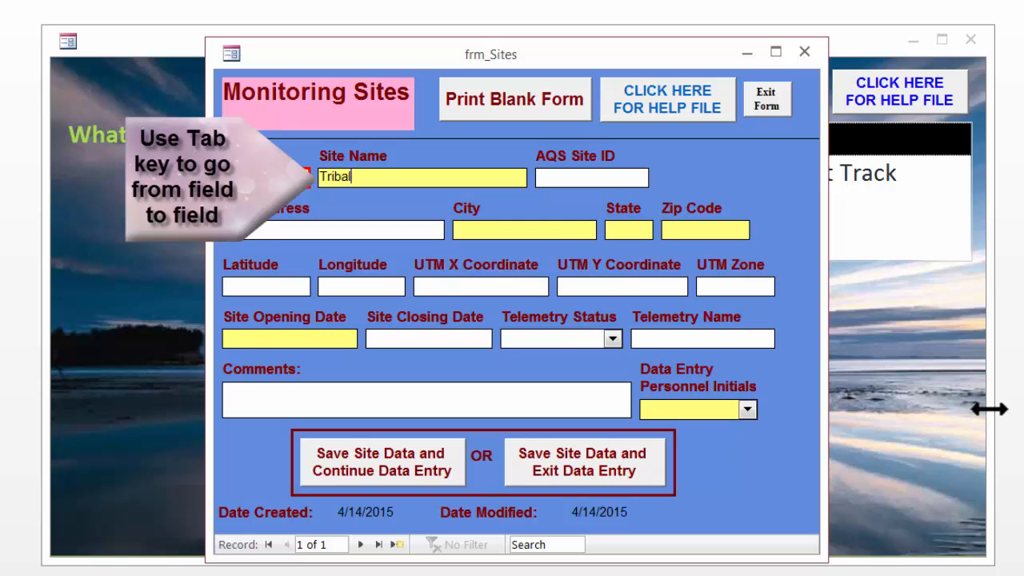
type(" Air Office")
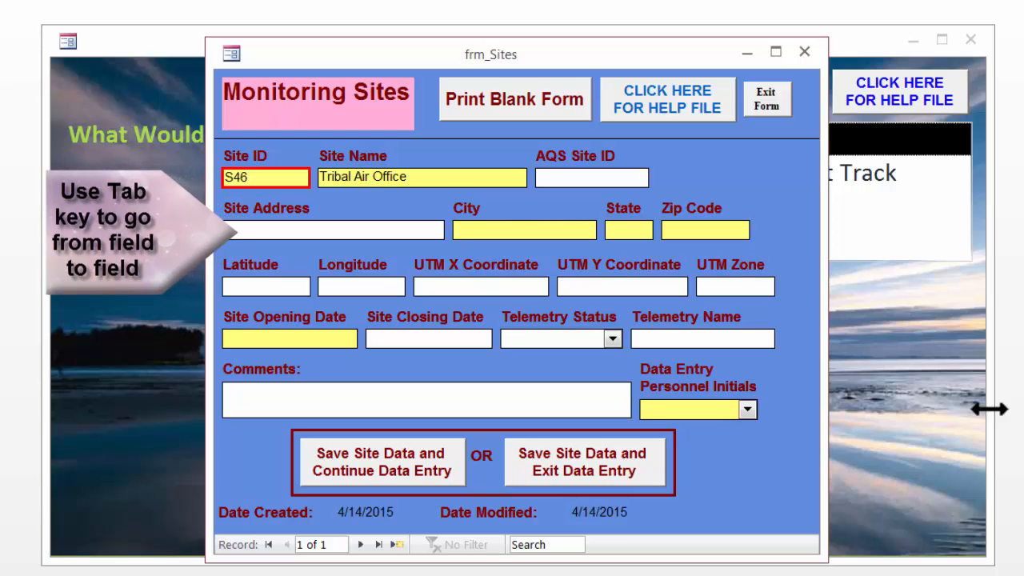
Enter the site address 4654 Main Street and the city Happytown.
type("4654 Main Street")
key("Tab")
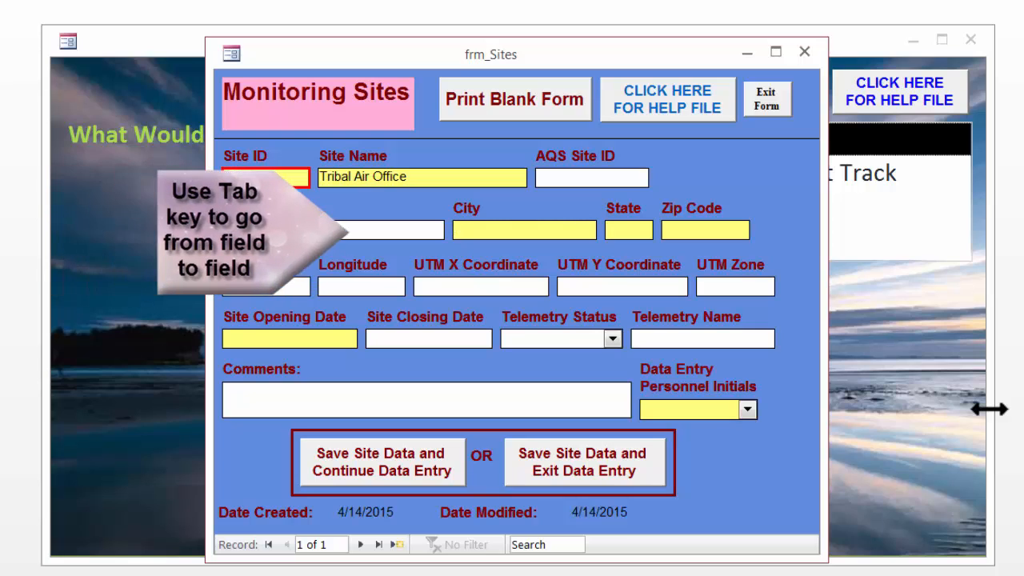
type("Haoo")
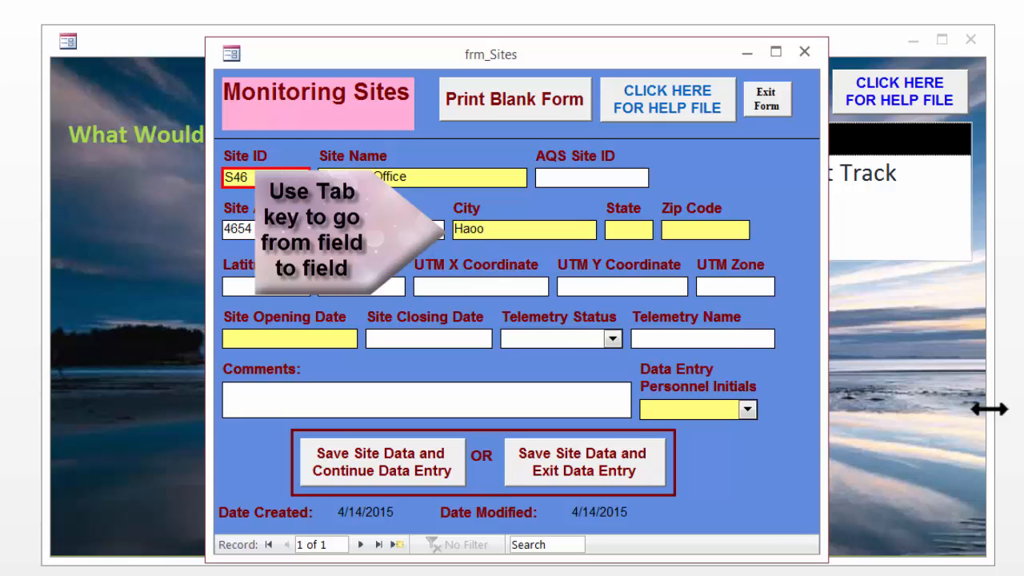
key("BackSpace")
key("BackSpace")
key("BackSpace")
key("BackSpace")
type("Happytown")
key("Tab")
Set the state to CA and the zip code to 00000.
type("C")
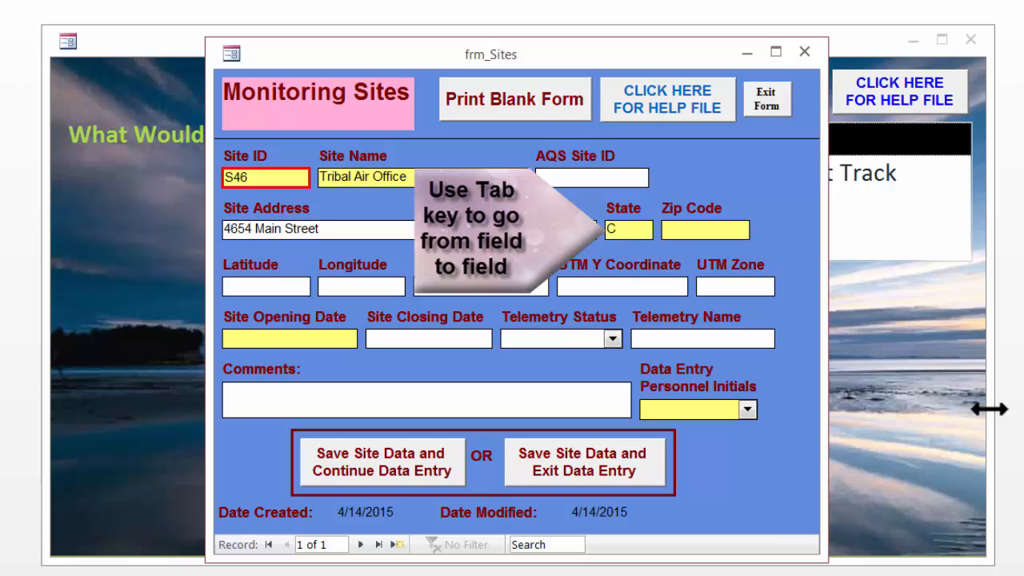
type("A")
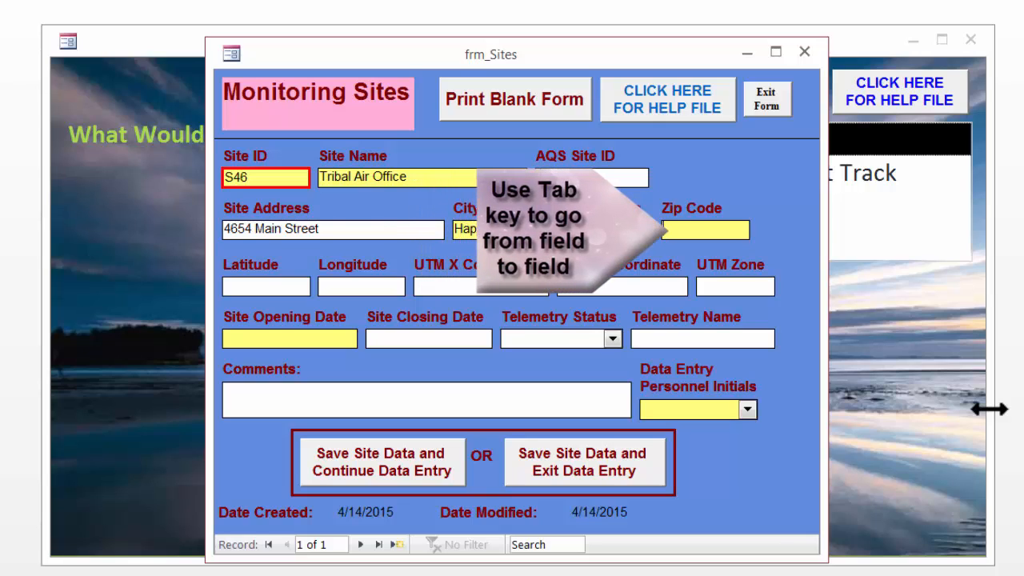
key("Tab")
type("0000")
type("0-")
key("Tab")
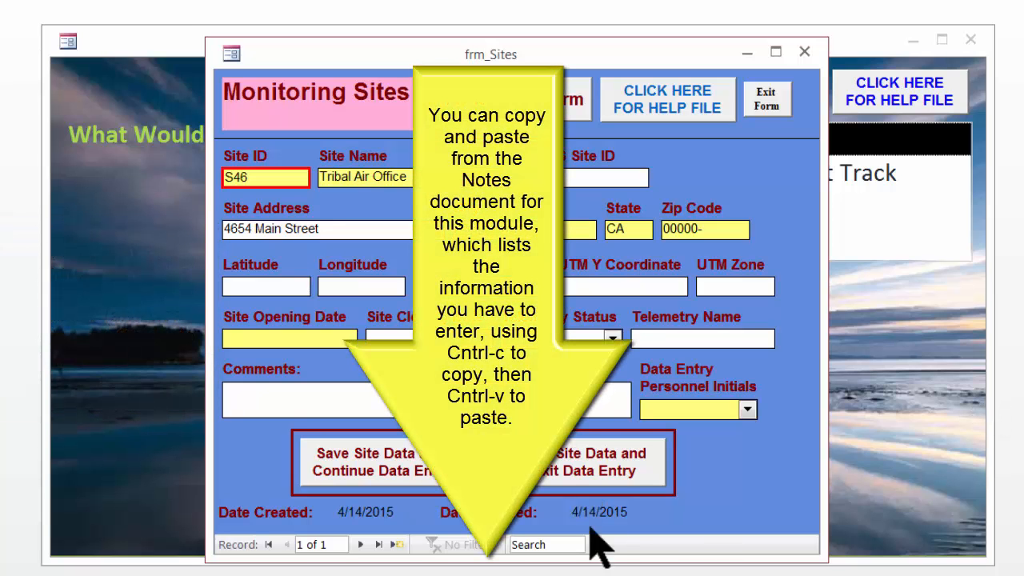
Paste latitude 31.79279 and longitude -119.56757, copied from the Word notes document, into the coordinate fields.
mouse_move(490, 575)
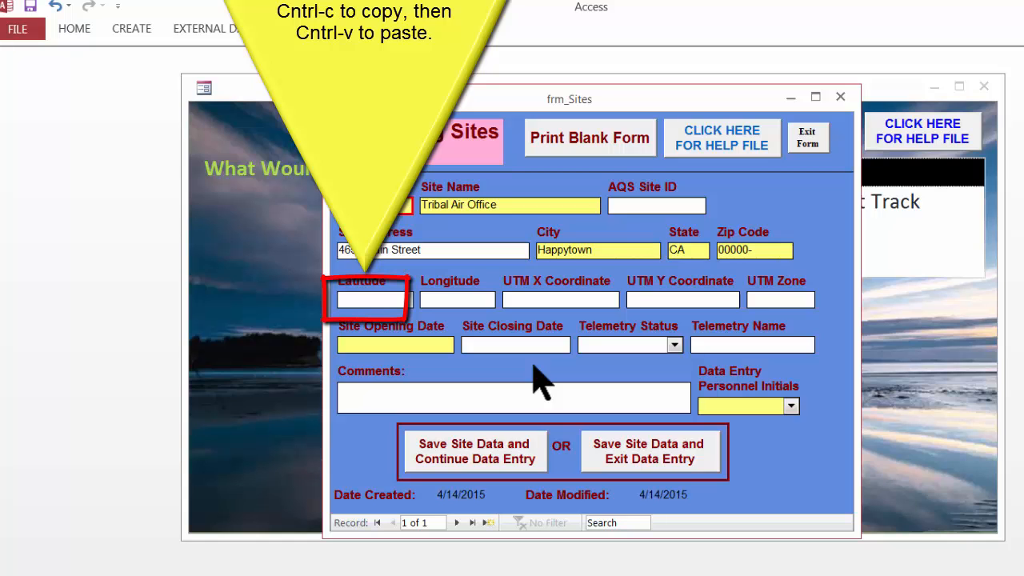
type("31.7927")
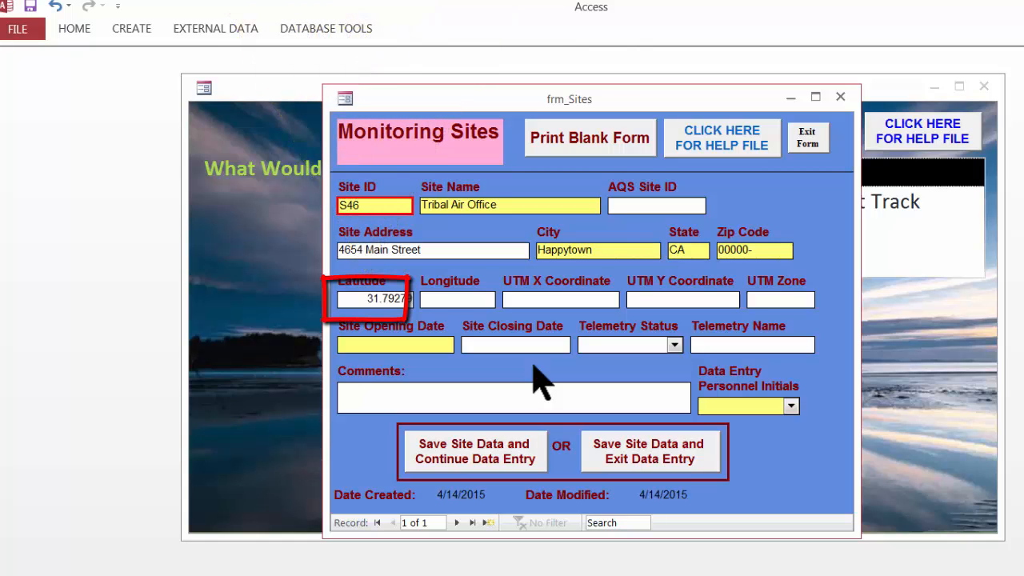
left_click(430, 296)
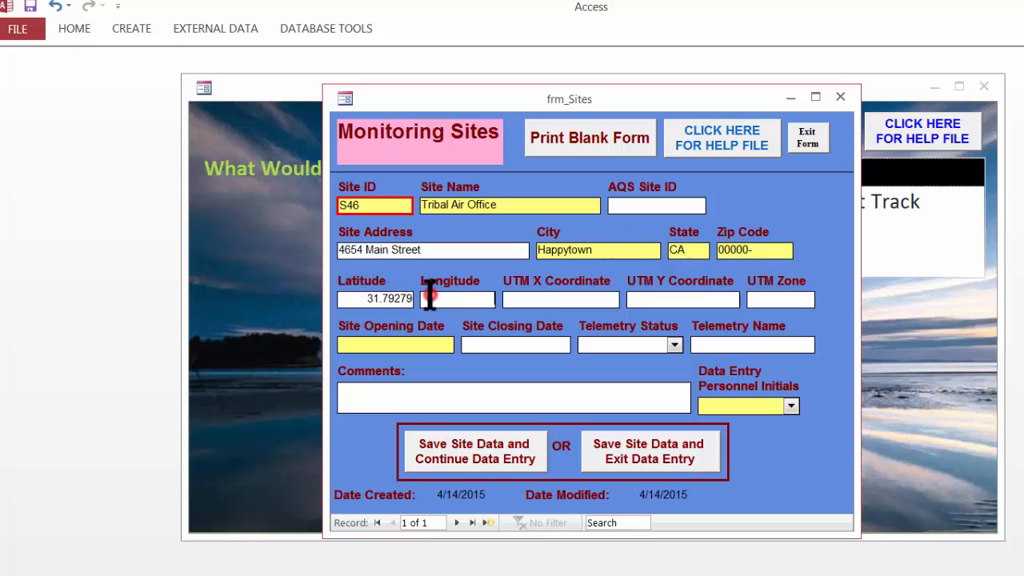
mouse_move(855, 575)
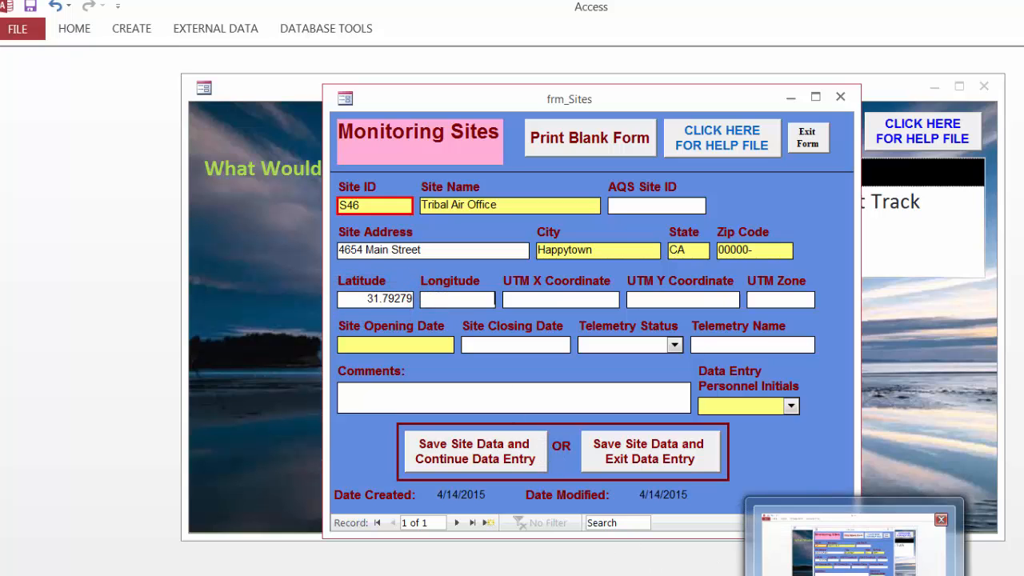
mouse_move(568, 575)
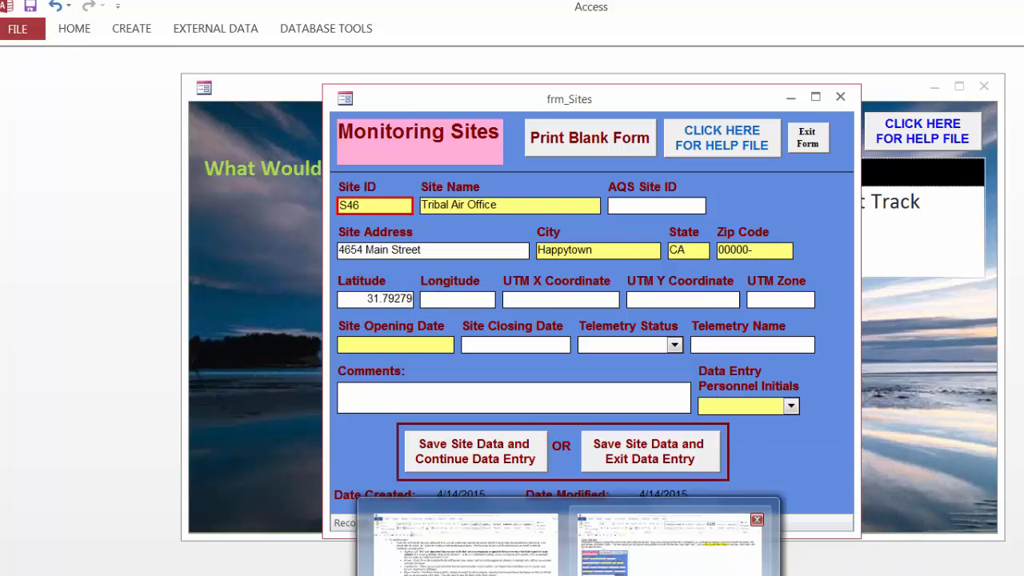
left_click(644, 537)
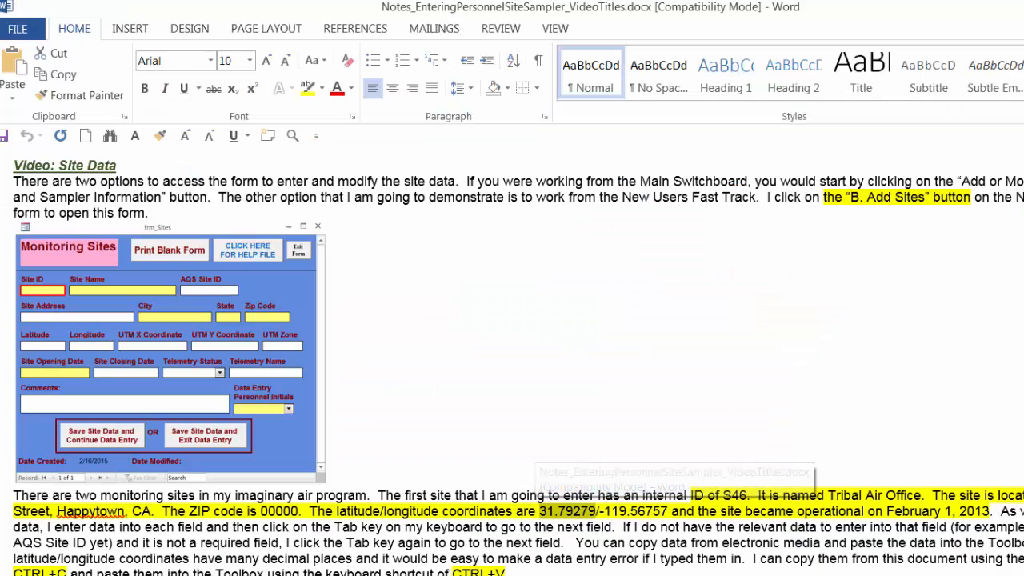
double_click(600, 516)
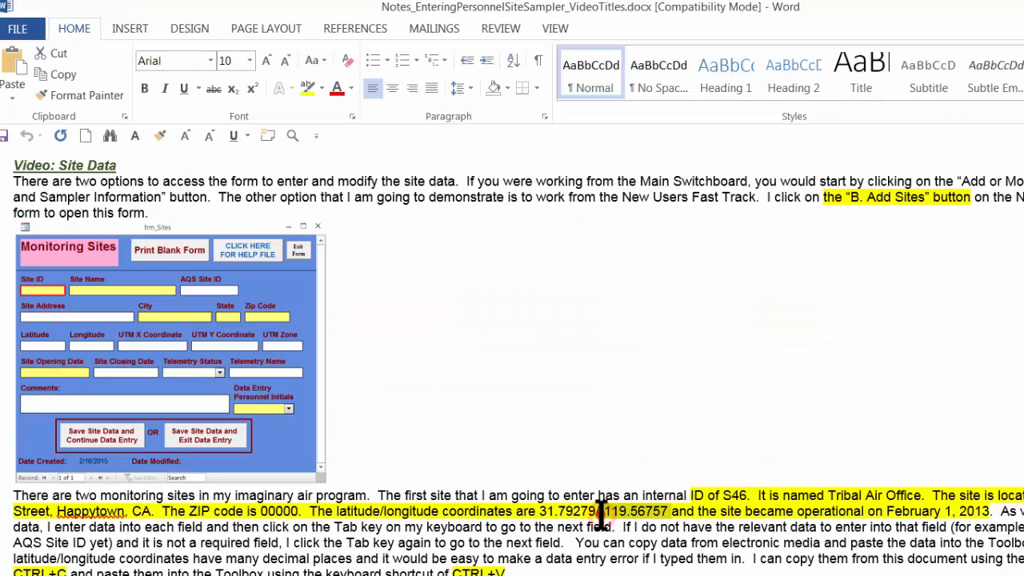
left_click_drag(596, 516, 622, 514)
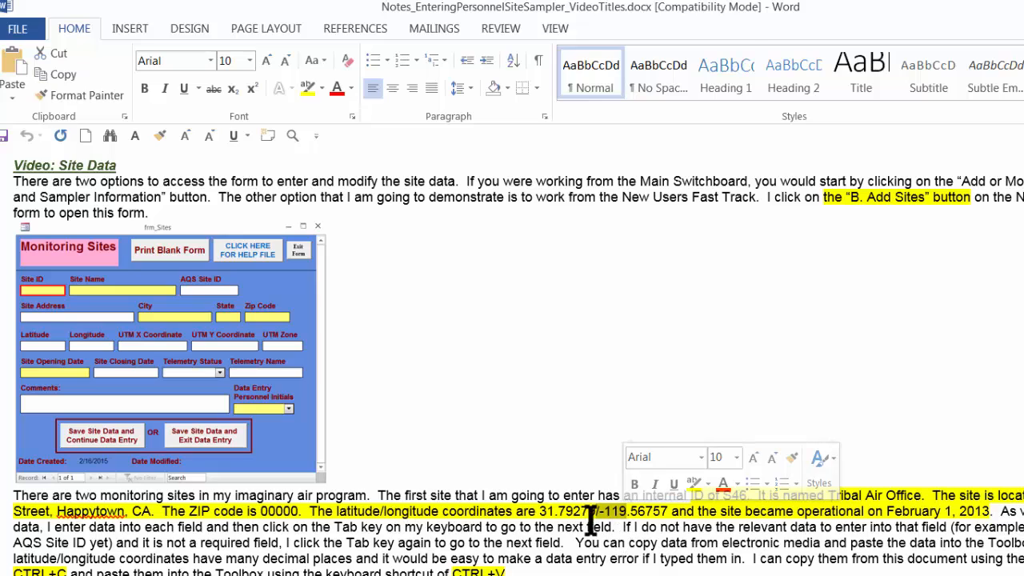
left_click(602, 518)
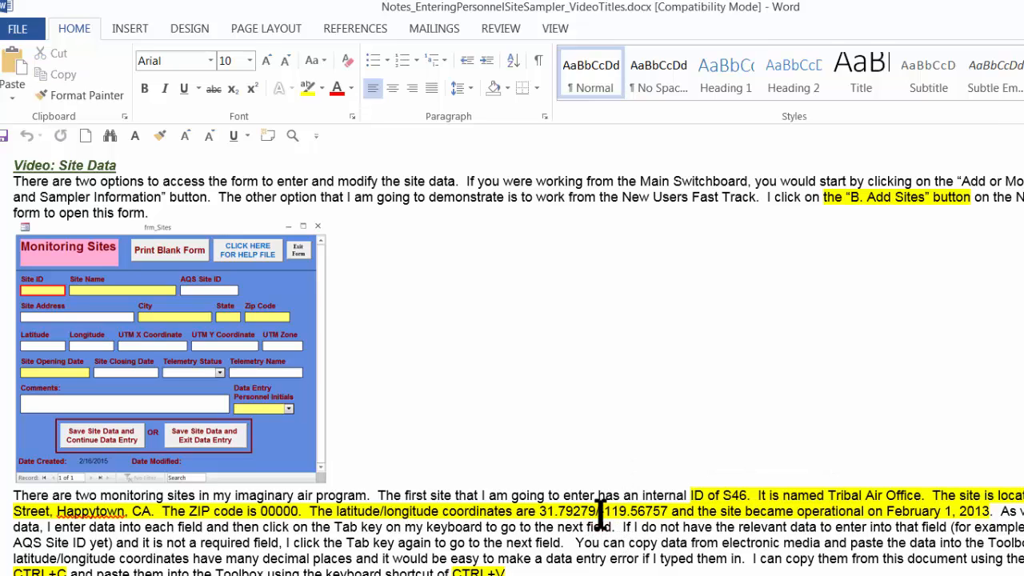
left_click_drag(601, 514, 669, 511)
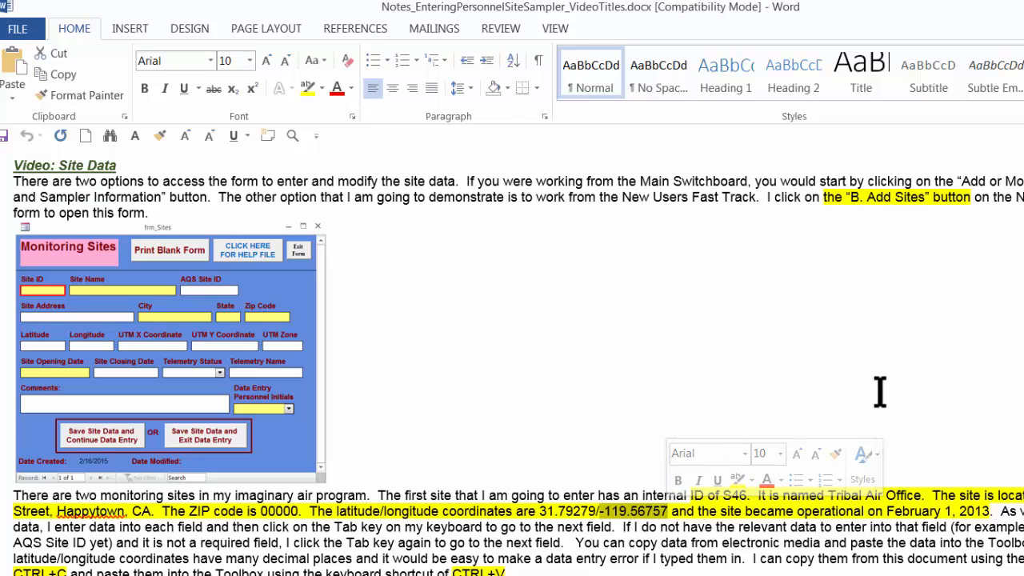
key("ctrl+c")
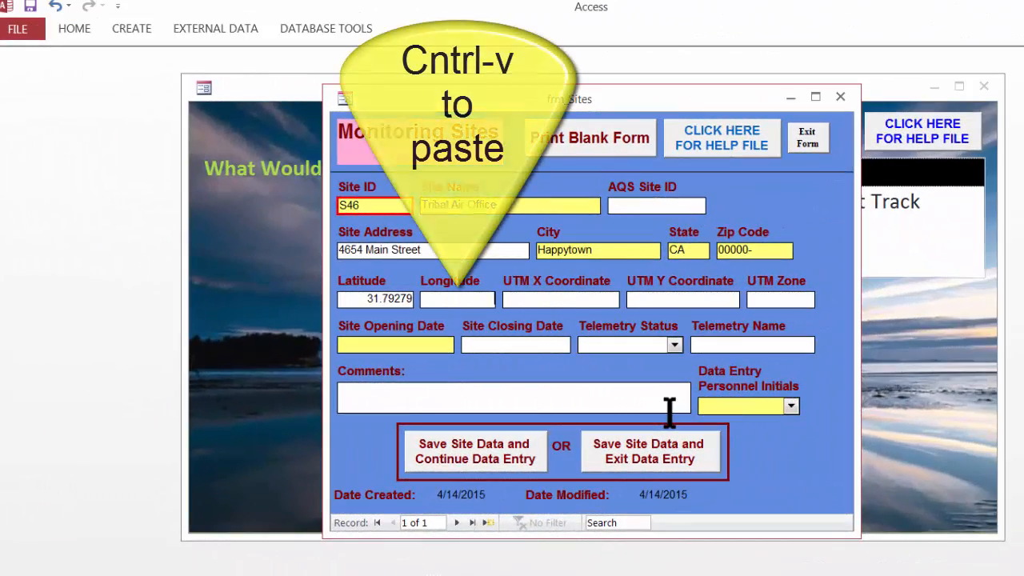
key("ctrl+v")
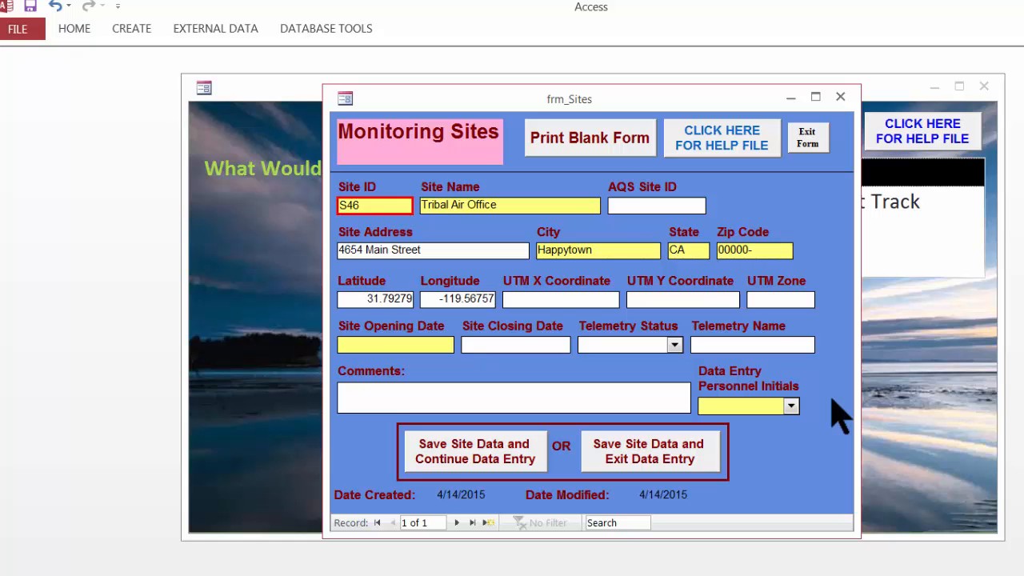
Set the site opening date to 2/1/2013.
key("Tab")
key("Tab")
type("2/1/2013")
left_click(535, 344)
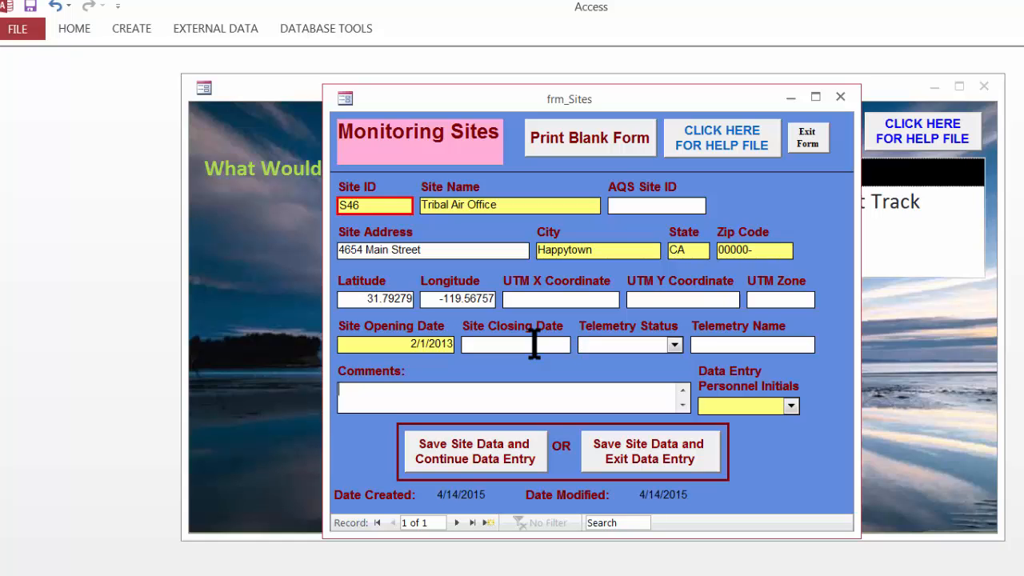
Pick the first data entry personnel initials from the list and save the site, continuing to a new record.
left_click(774, 406)
left_click(790, 406)
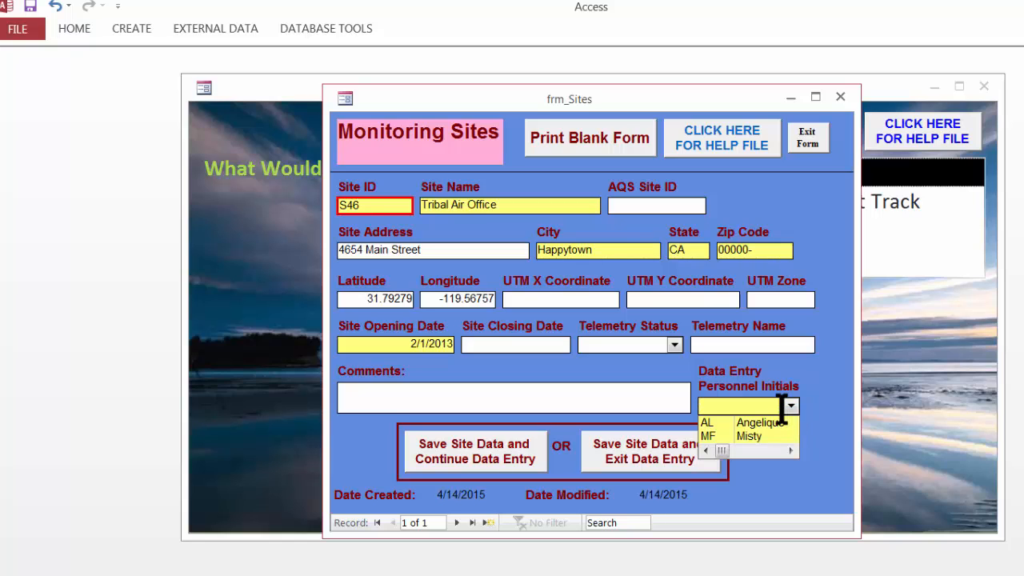
left_click(776, 424)
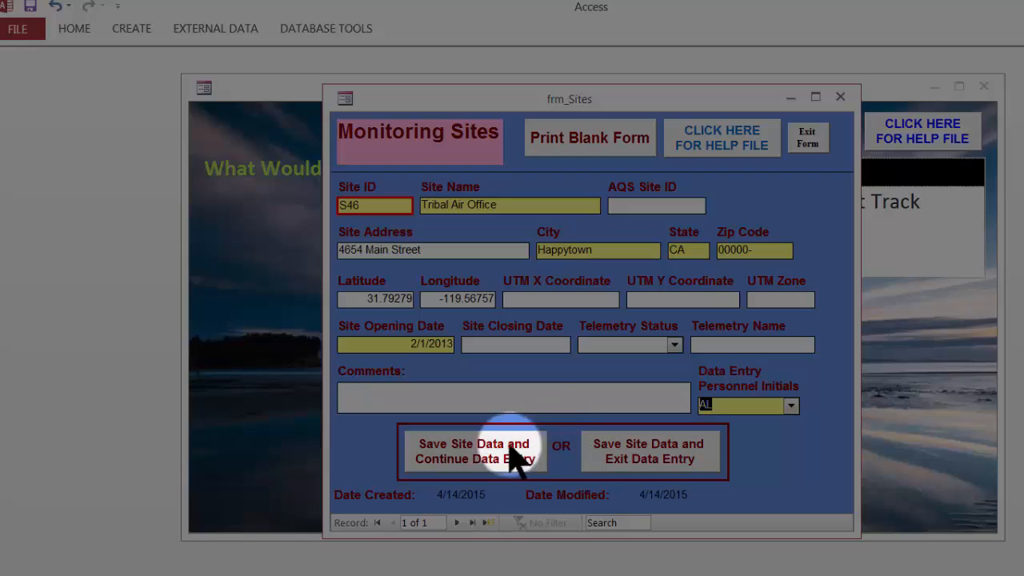
left_click(502, 452)
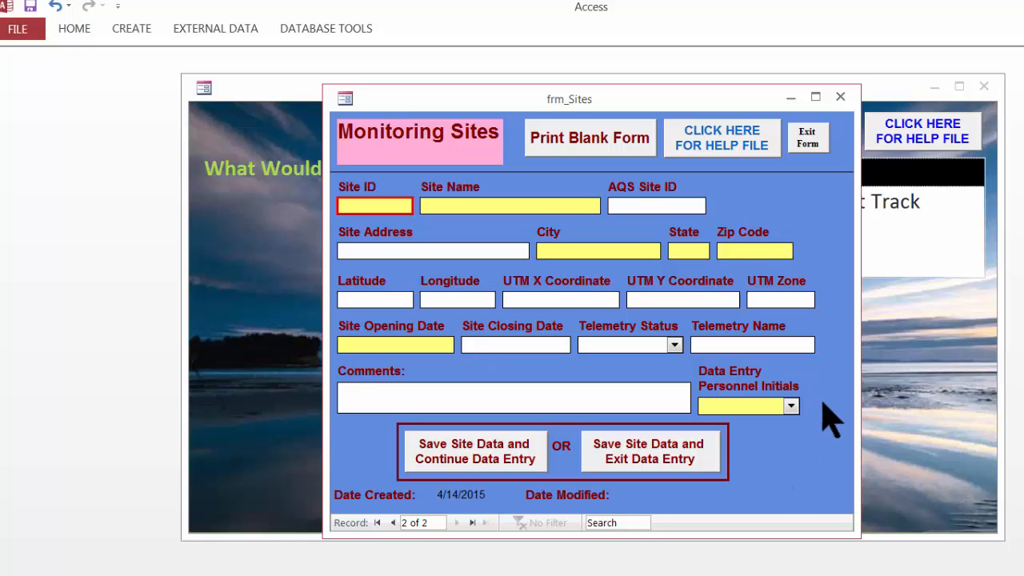
Enter site ID S98 and site name City Center for the second site.
type("S98")
key("Tab")
type("City Center")
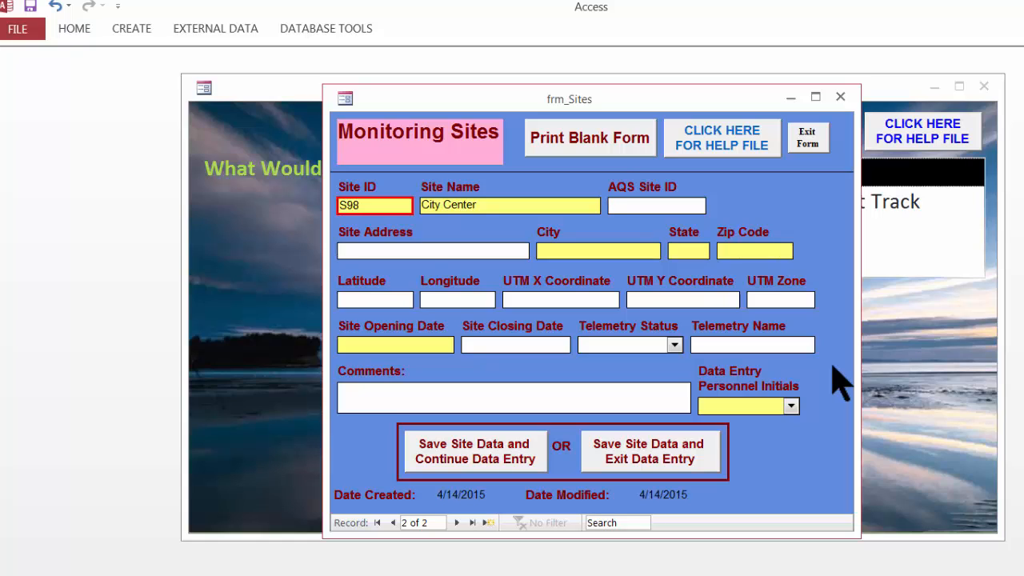
Enter address 987568 First Street, city Happytown, state CA and zip code 00000.
key("Tab")
type("987568 First Street")
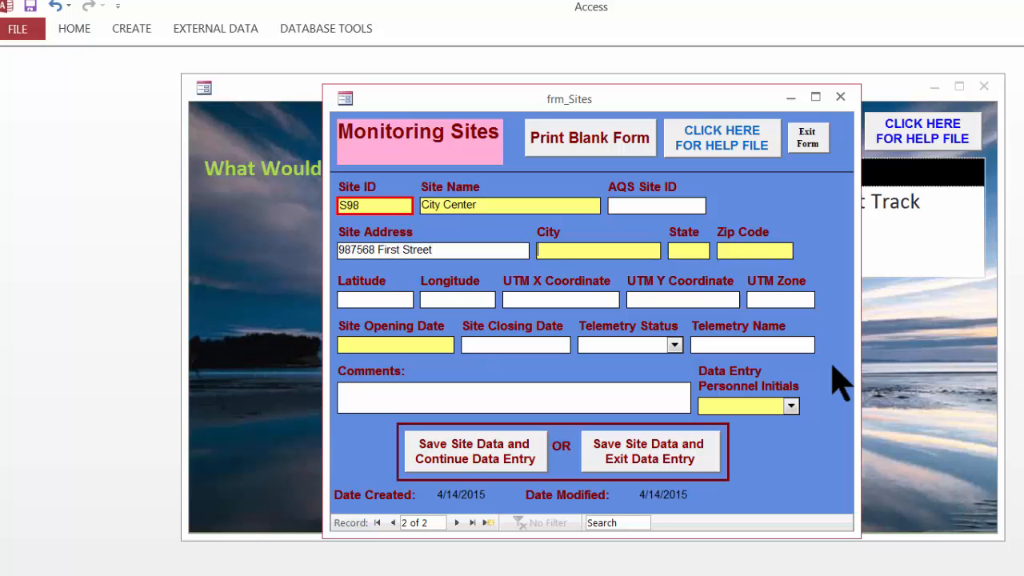
key("Tab")
type("Happytown")
key("Tab")
type("CA")
key("Tab")
type("00000-")
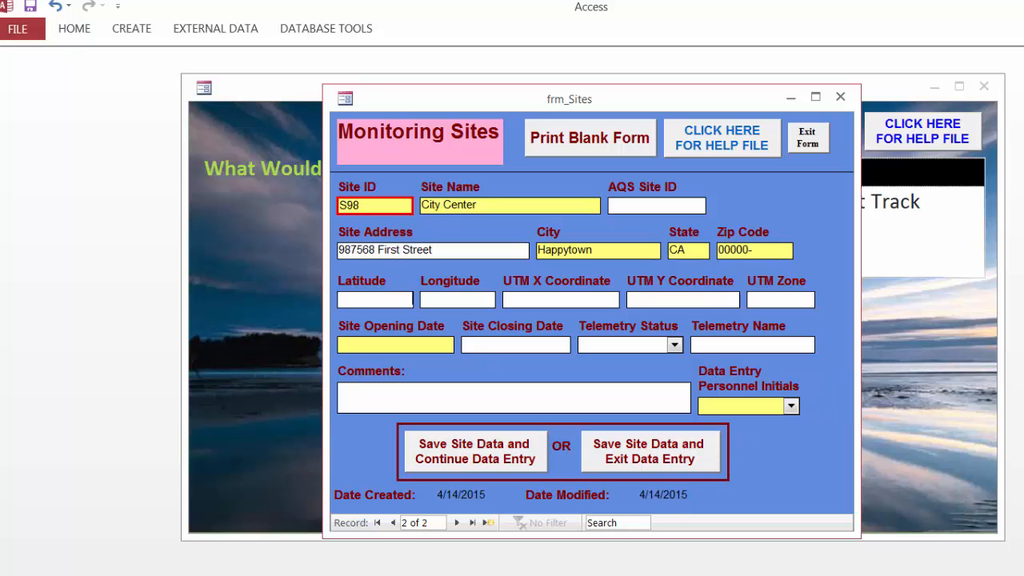
Copy the latitude 31.84564 from the Word notes and paste it into the Latitude field.
mouse_move(569, 575)
left_click(668, 547)
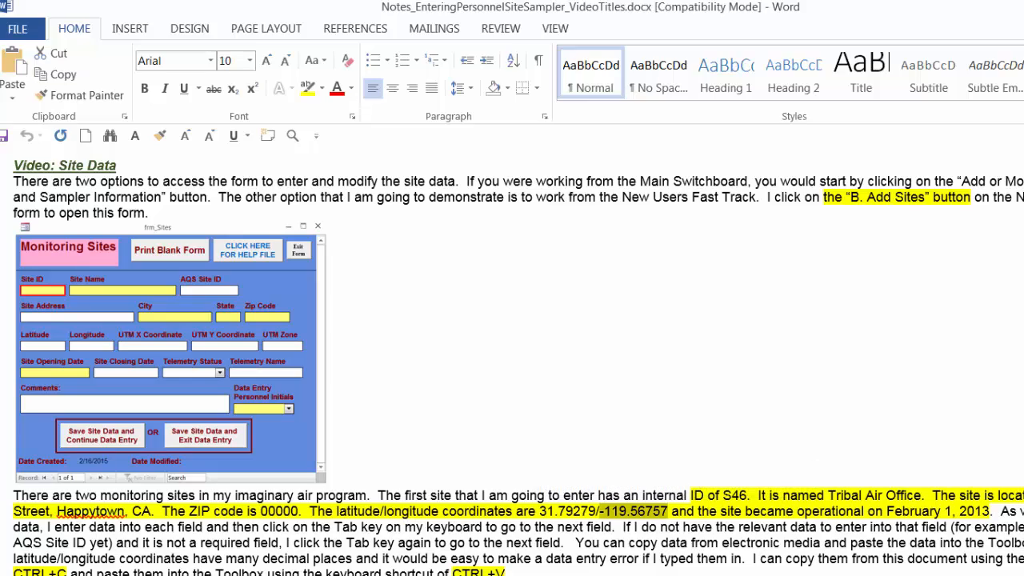
scroll(518, 360, "down", 20)
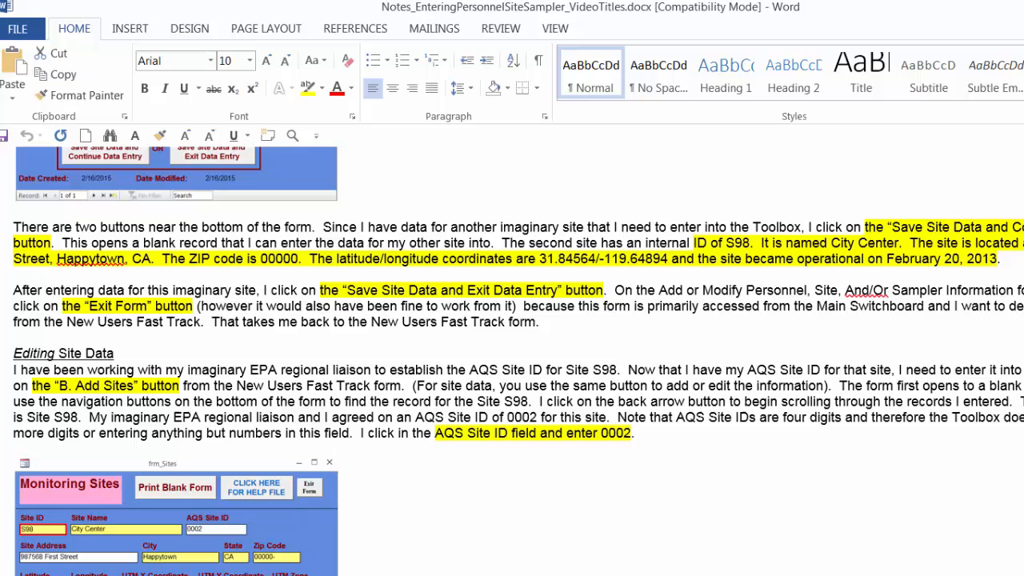
scroll(560, 320, "down", 3)
left_click_drag(539, 203, 597, 204)
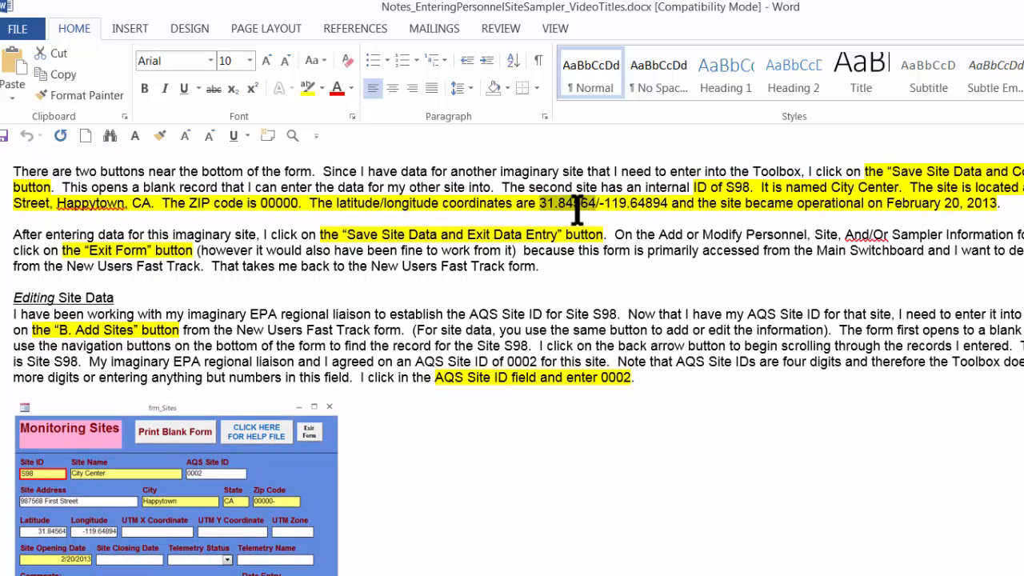
key("ctrl+c")
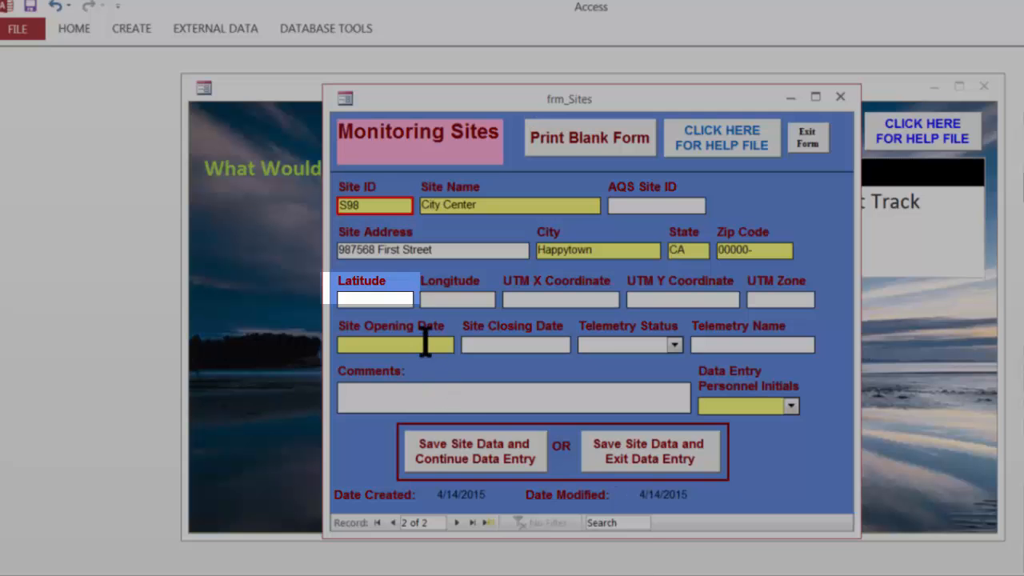
key("ctrl+v")
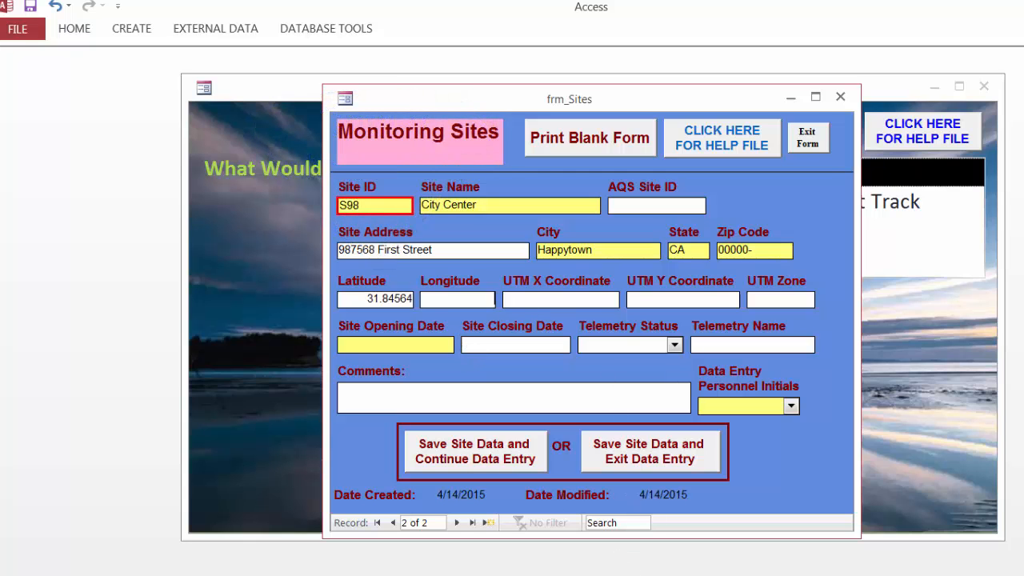
Copy the longitude -119.64894 from the notes and paste it into the Longitude field.
left_click(628, 552)
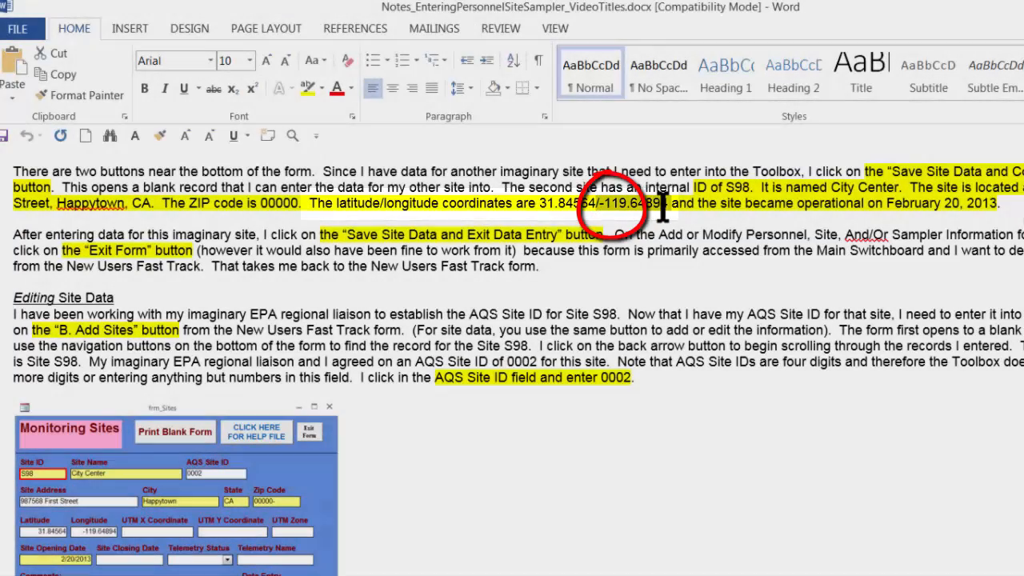
left_click_drag(662, 206, 668, 207)
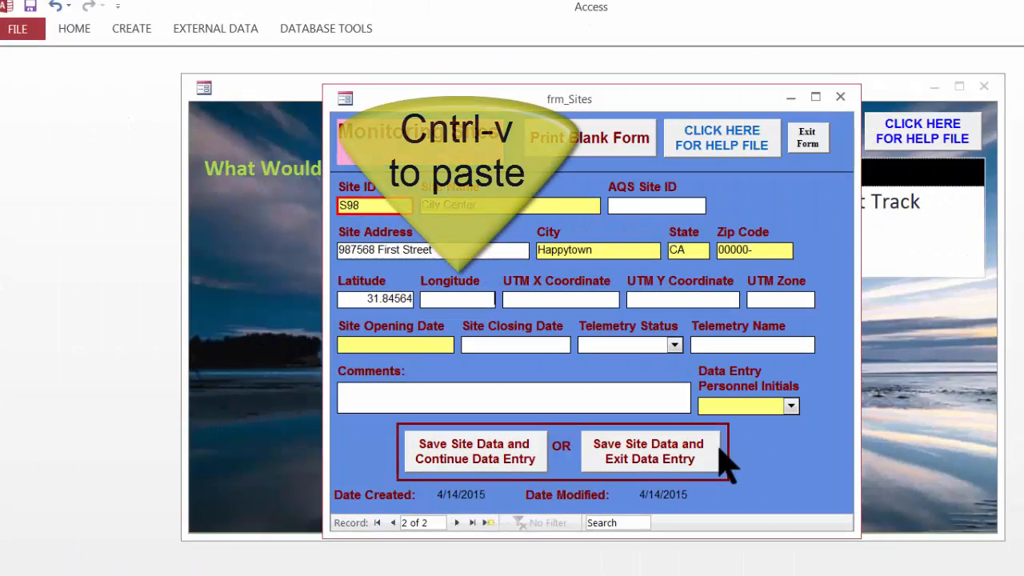
key("ctrl+v")
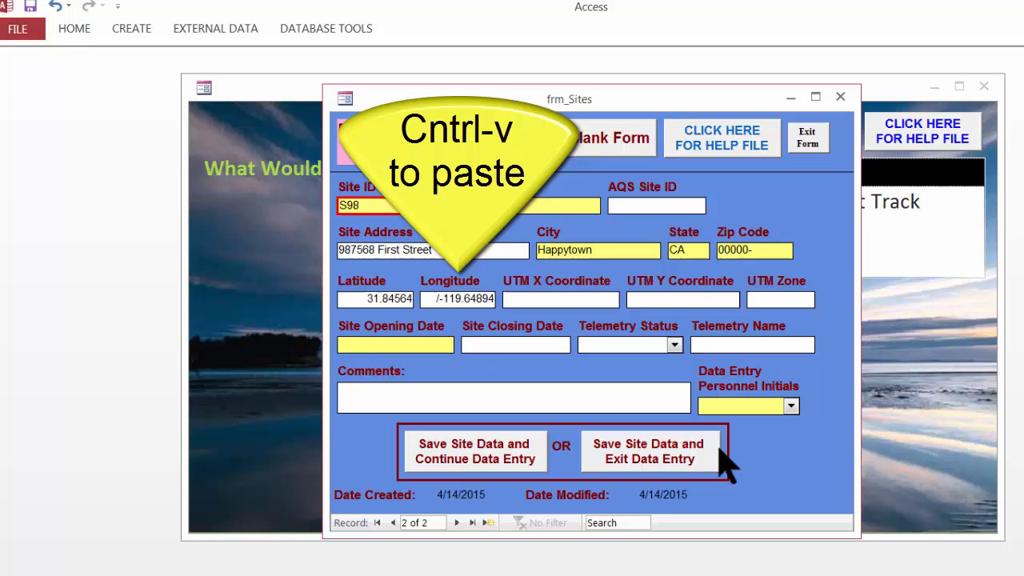
Remove the stray slash in front of the longitude value.
left_click(437, 301)
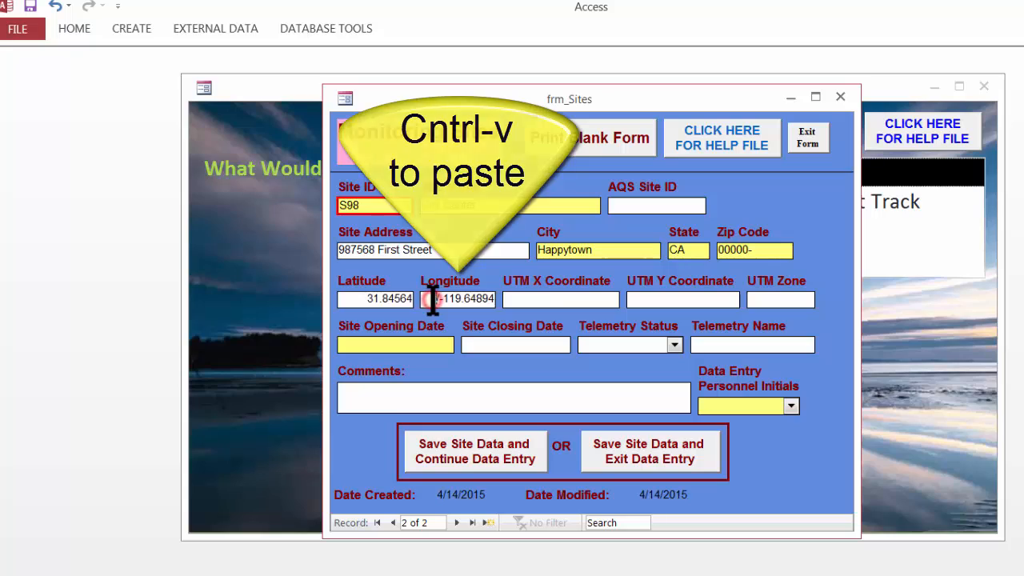
key("BackSpace")
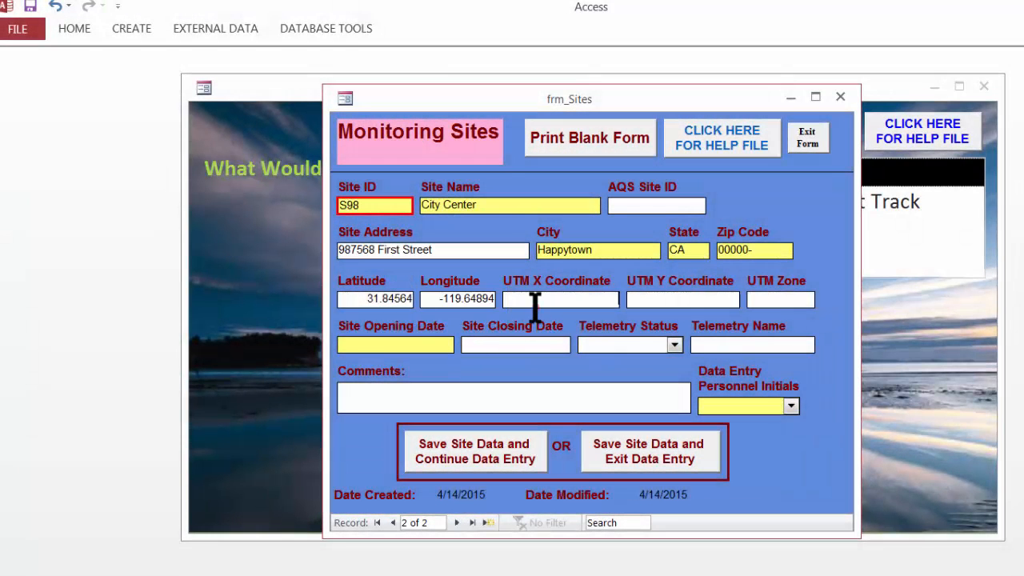
Enter 2/20/2013 as the site opening date.
left_click(537, 301)
key("Tab")
key("Tab")
type("2/20/2013")
key("Tab")
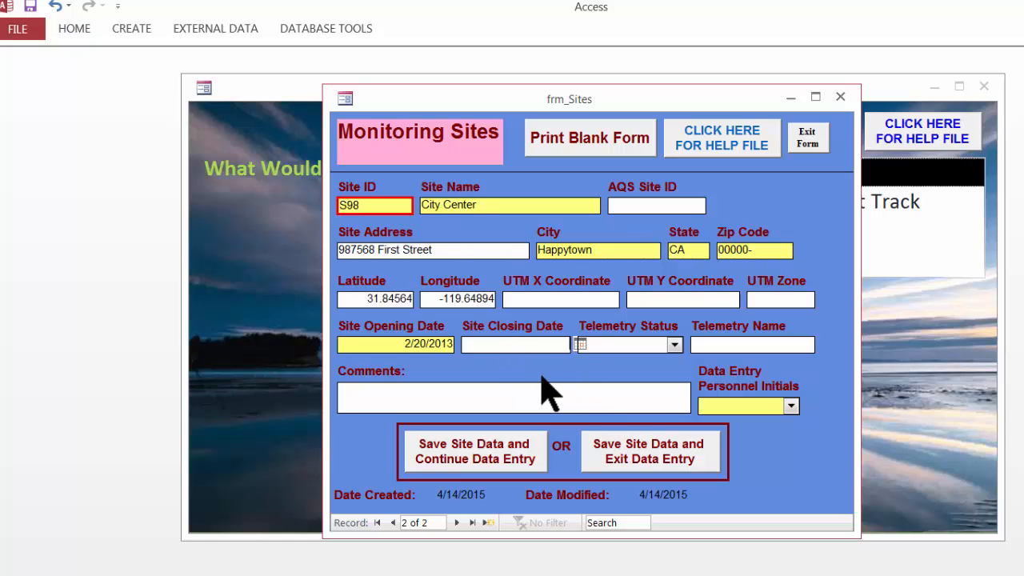
Choose the first person's initials as data entry personnel, then save the site data and exit data entry.
key("Tab")
left_click(543, 379)
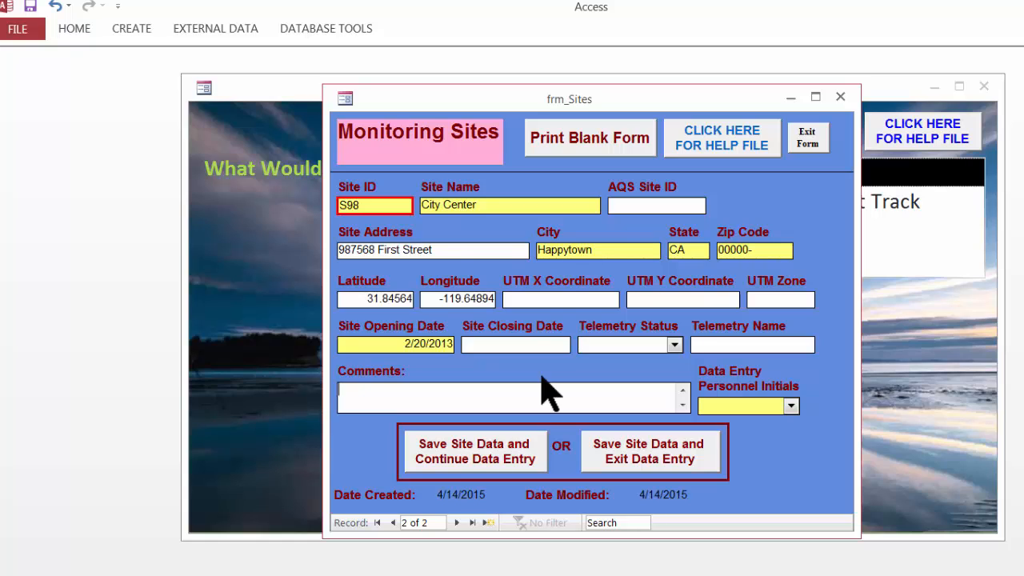
key("Tab")
left_click(790, 405)
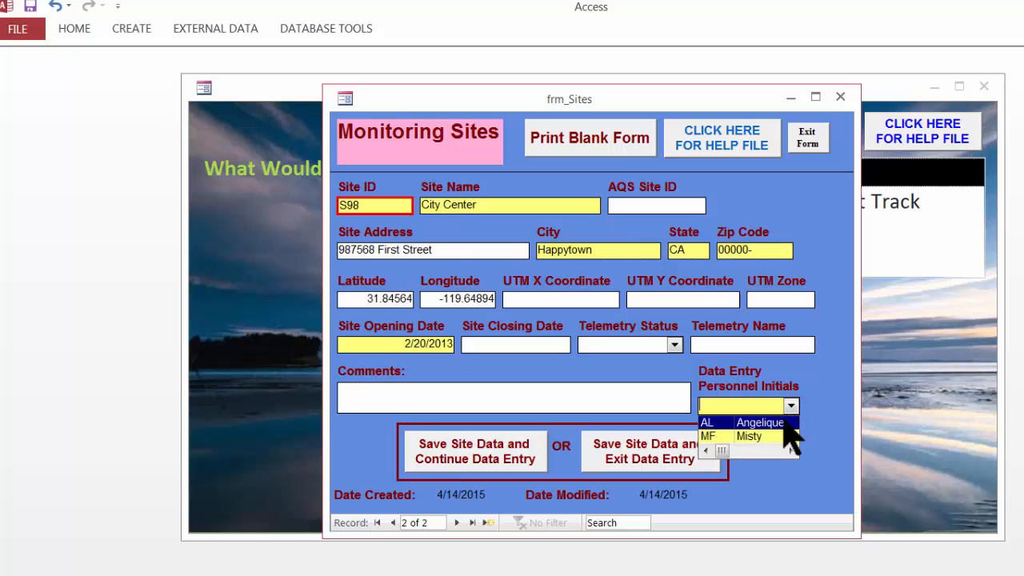
left_click(784, 424)
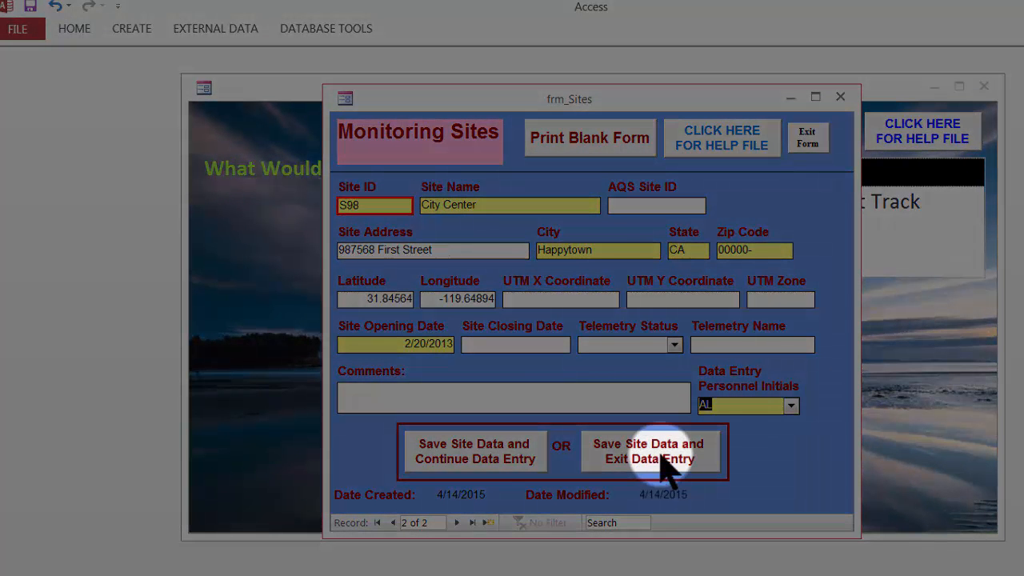
left_click(663, 468)
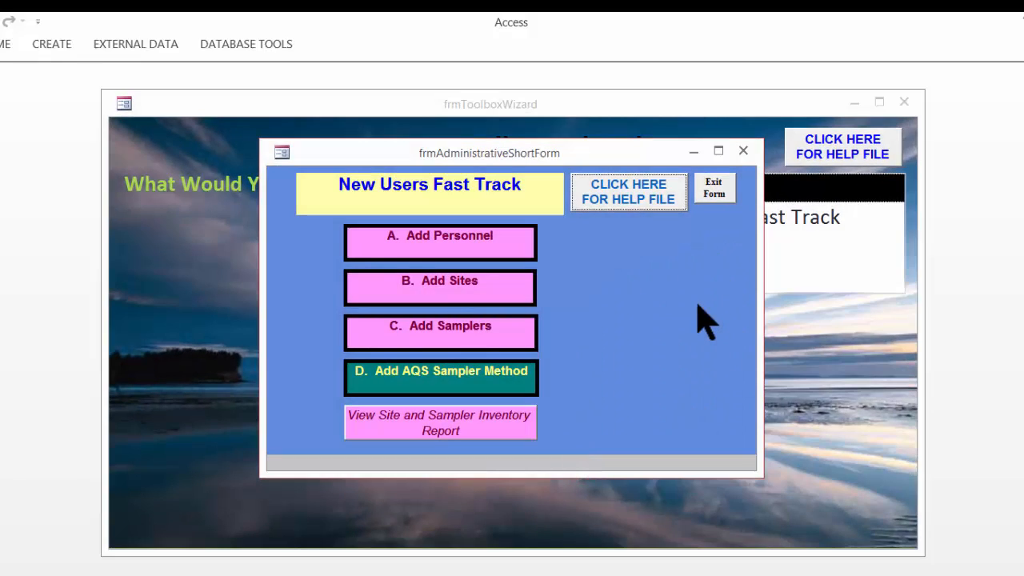